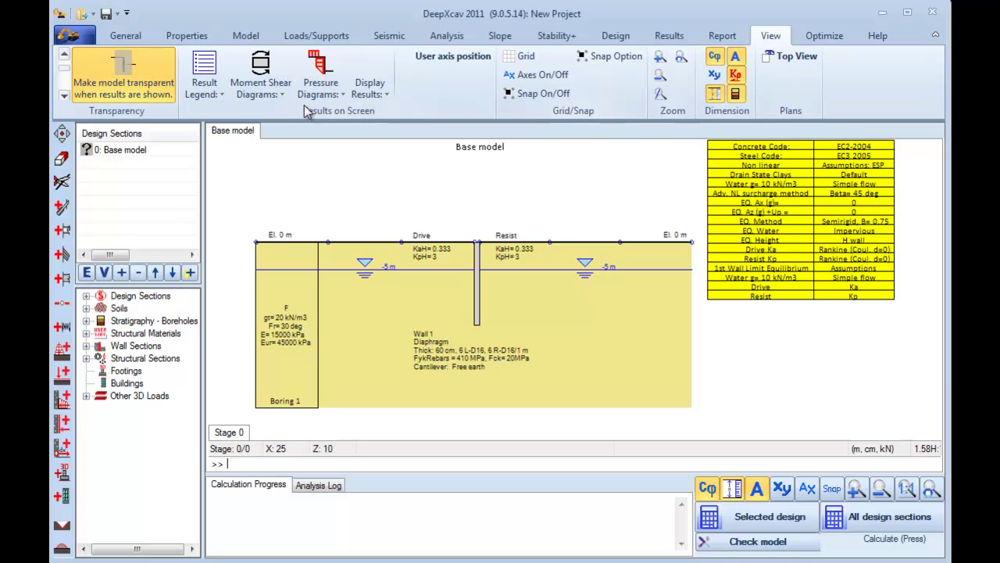
pyautogui.click(822, 40)
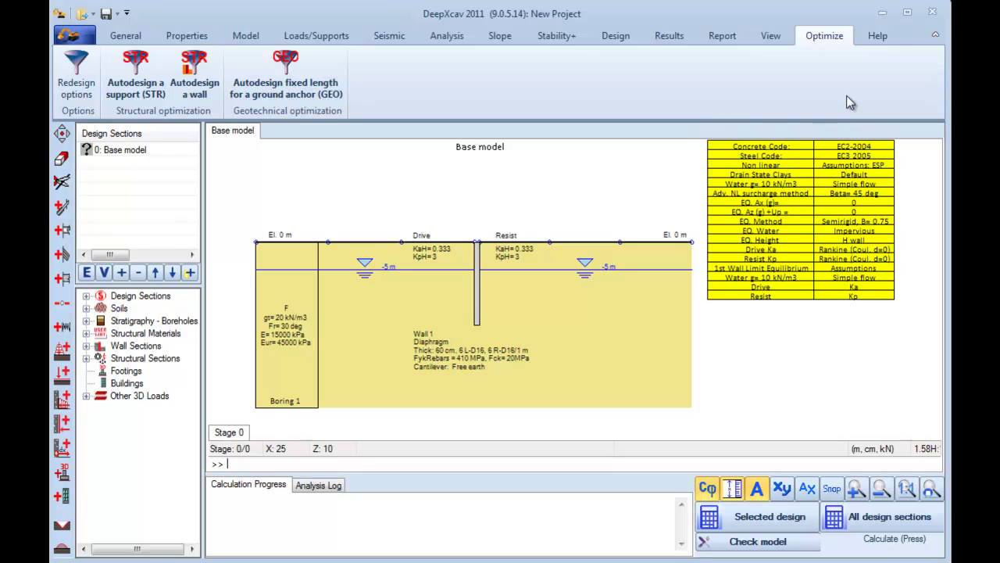
pyautogui.click(876, 36)
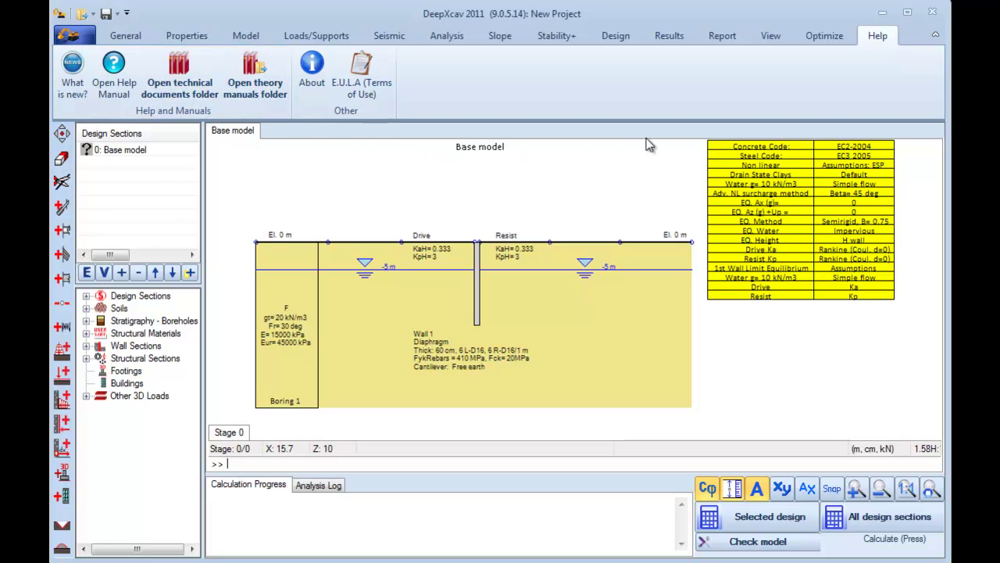
# - Examine the actions available for the base design section and the project tree branches for sections, soils, stratigraphy, materials and walls
pyautogui.click(86, 357)
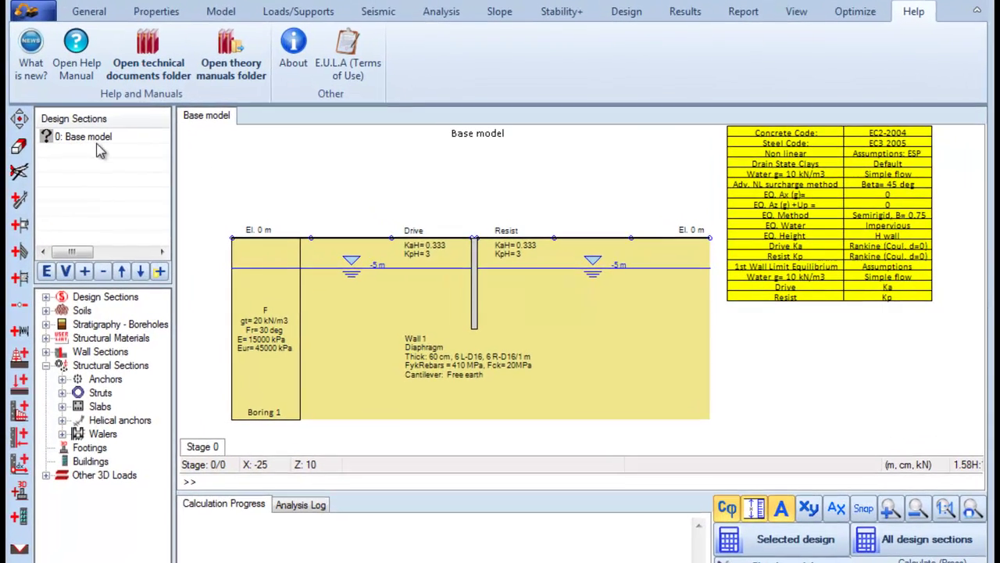
pyautogui.rightClick(132, 161)
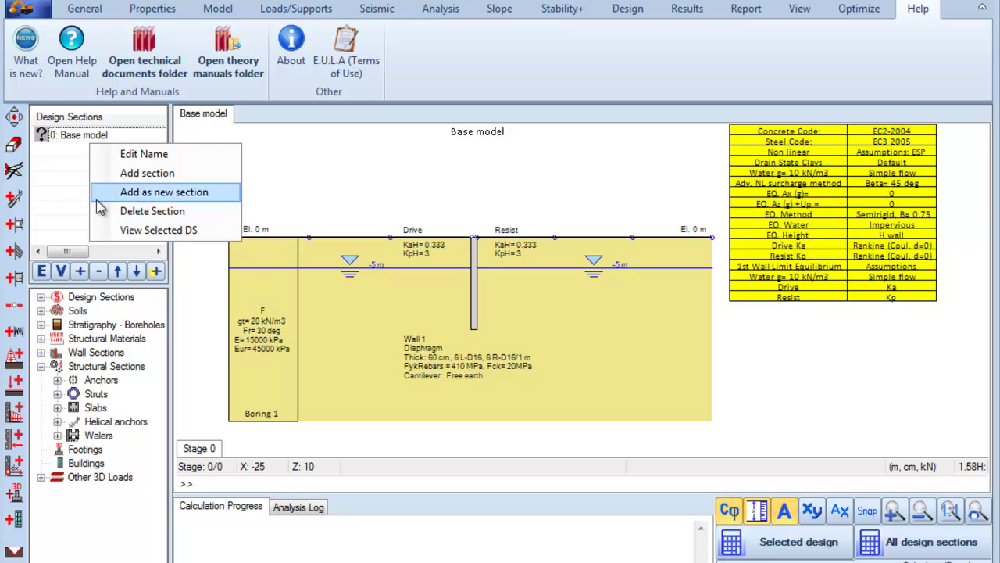
pyautogui.click(54, 183)
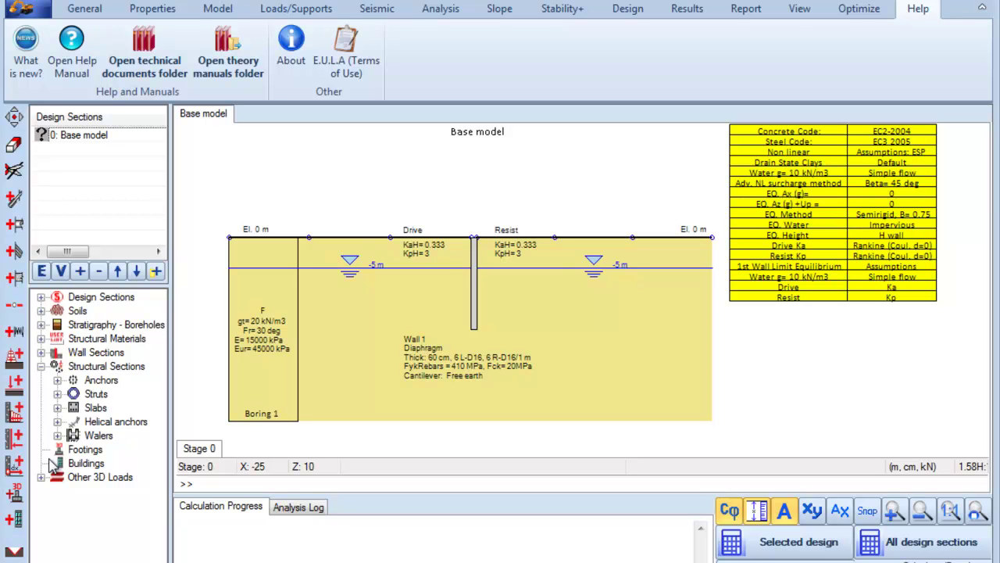
pyautogui.click(40, 297)
pyautogui.click(41, 297)
pyautogui.click(41, 311)
pyautogui.click(41, 310)
pyautogui.click(41, 324)
pyautogui.click(41, 324)
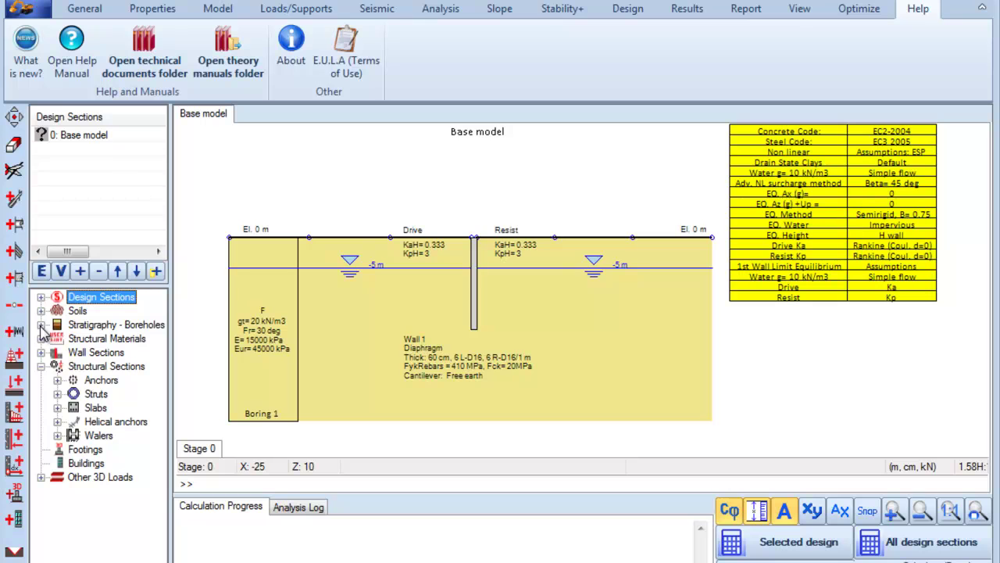
pyautogui.click(41, 338)
pyautogui.click(40, 339)
pyautogui.click(41, 352)
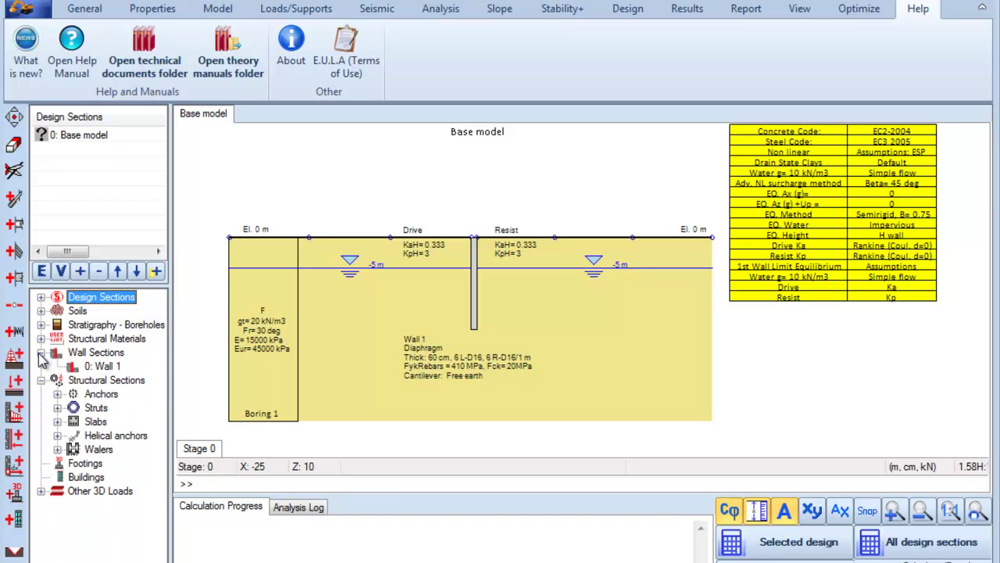
pyautogui.click(41, 352)
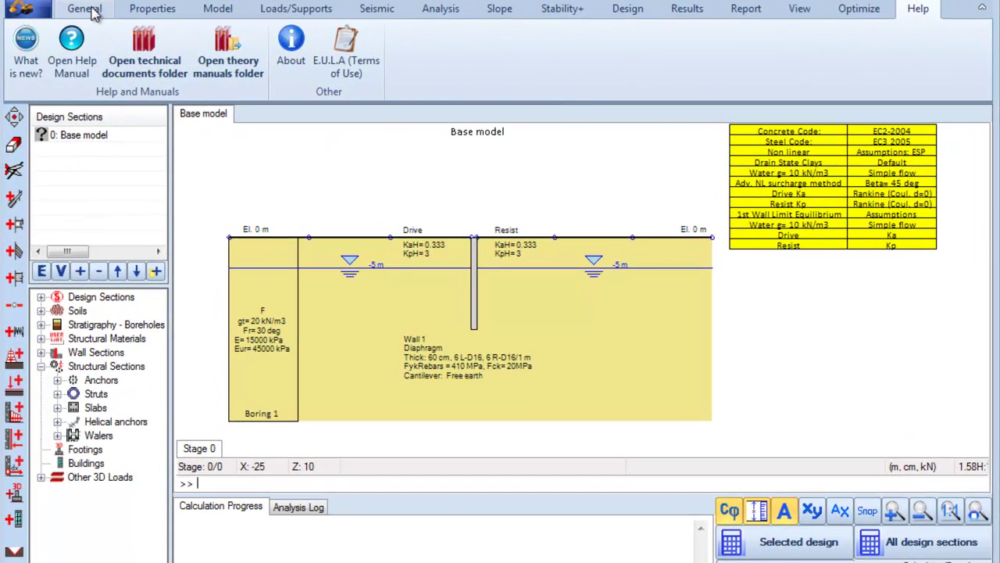
# - Review the project information fields for project name, file number and preparer, and accept them as they are
pyautogui.click(127, 36)
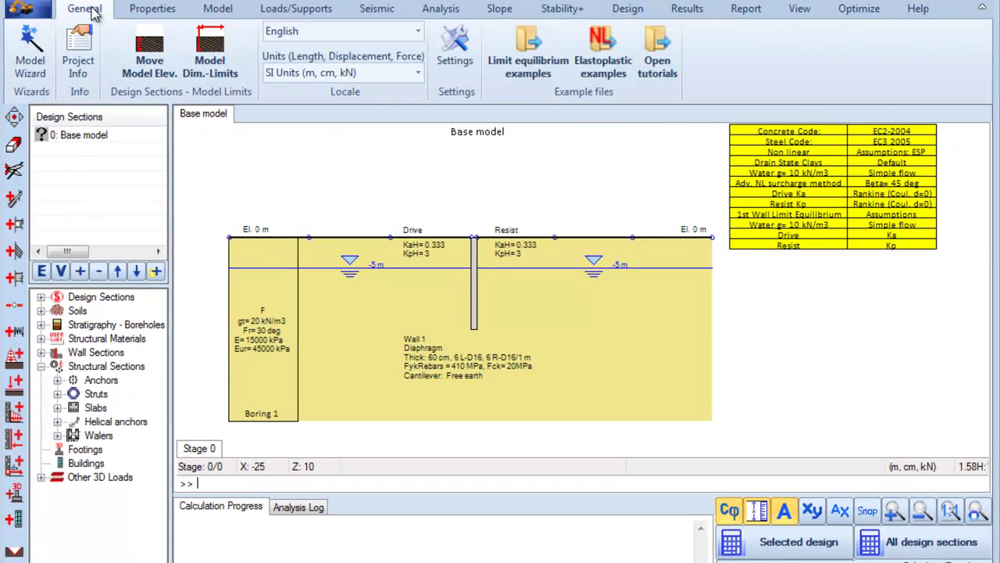
pyautogui.click(78, 63)
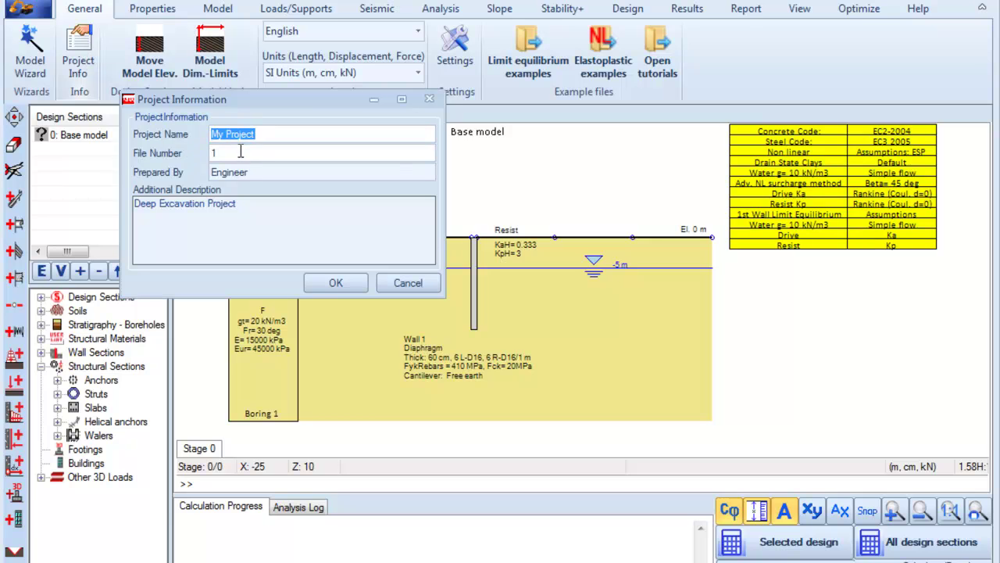
pyautogui.press('Tab')
pyautogui.press('Tab')
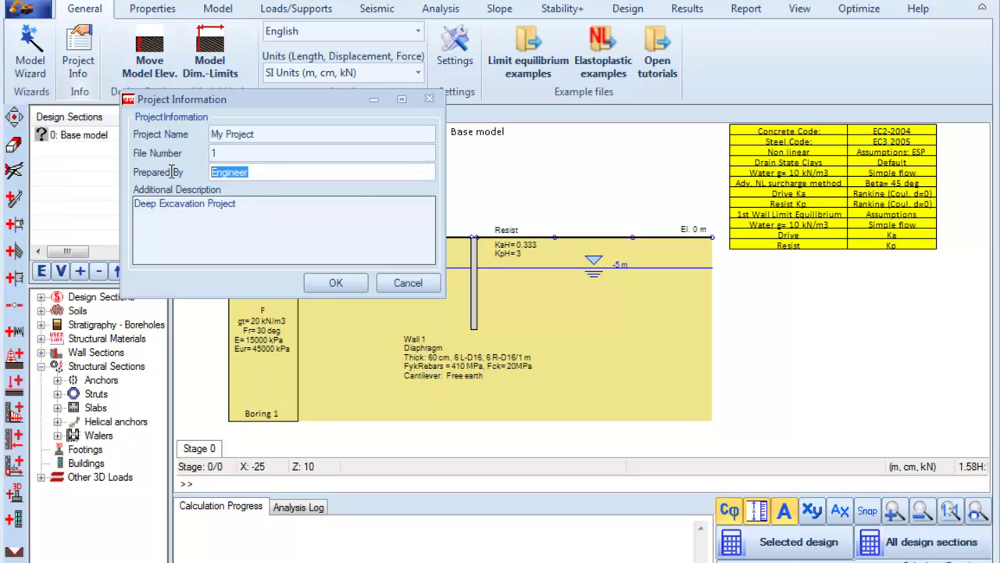
pyautogui.click(336, 283)
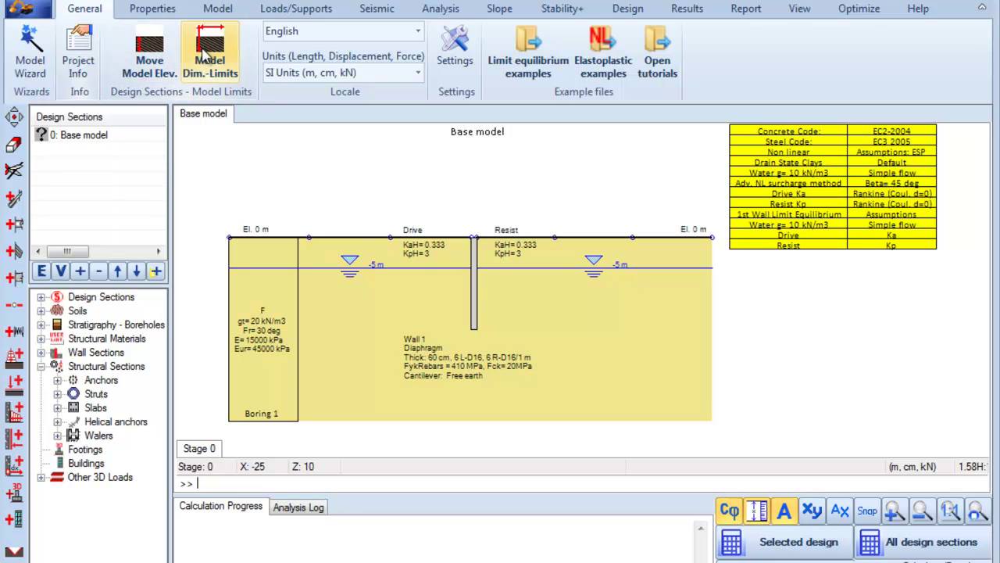
# - Move the model to a top-of-wall elevation of 100 m for all stages, including all borehole layers in the readjustment
pyautogui.click(141, 51)
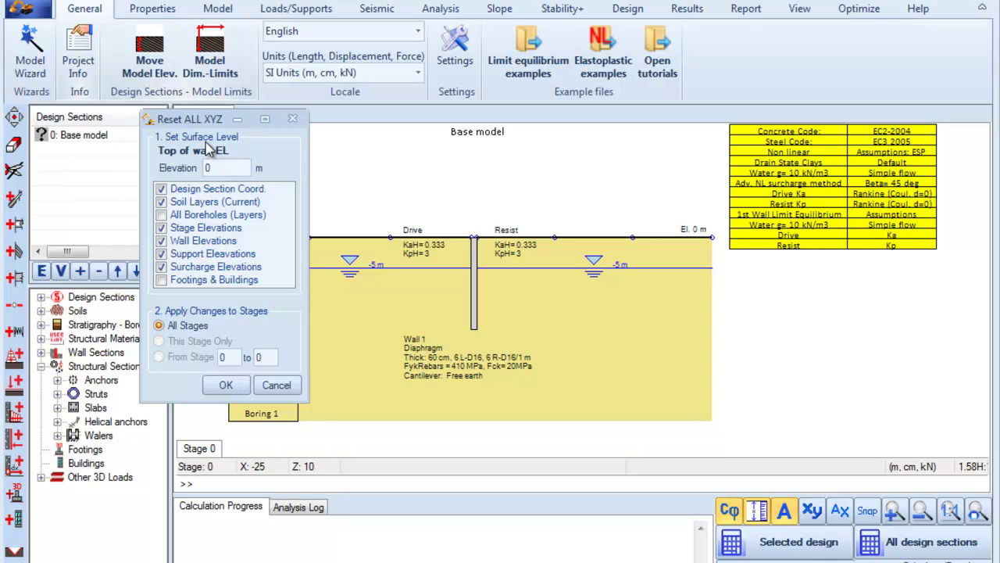
pyautogui.moveTo(223, 167); pyautogui.dragTo(193, 171)
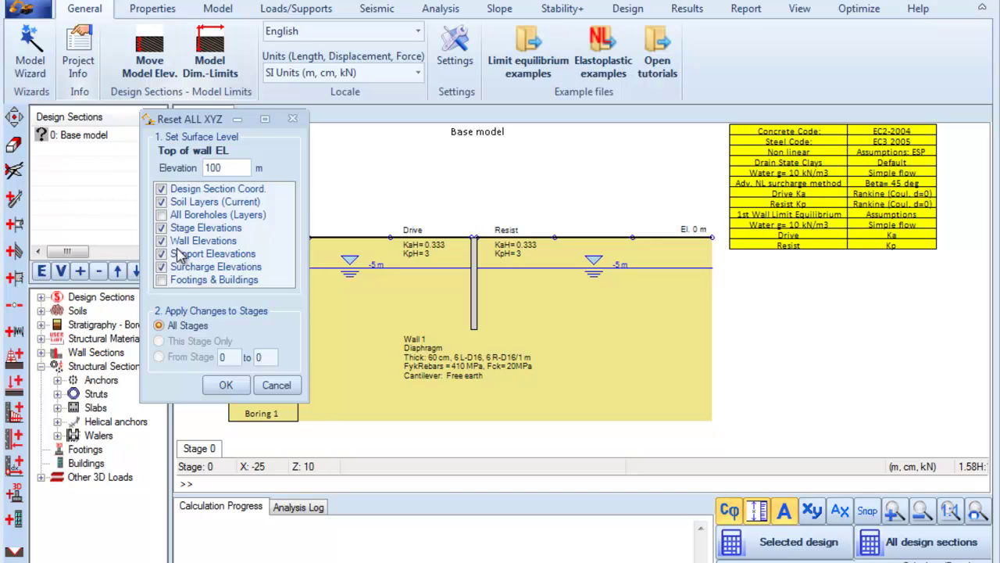
pyautogui.click(162, 217)
pyautogui.click(161, 217)
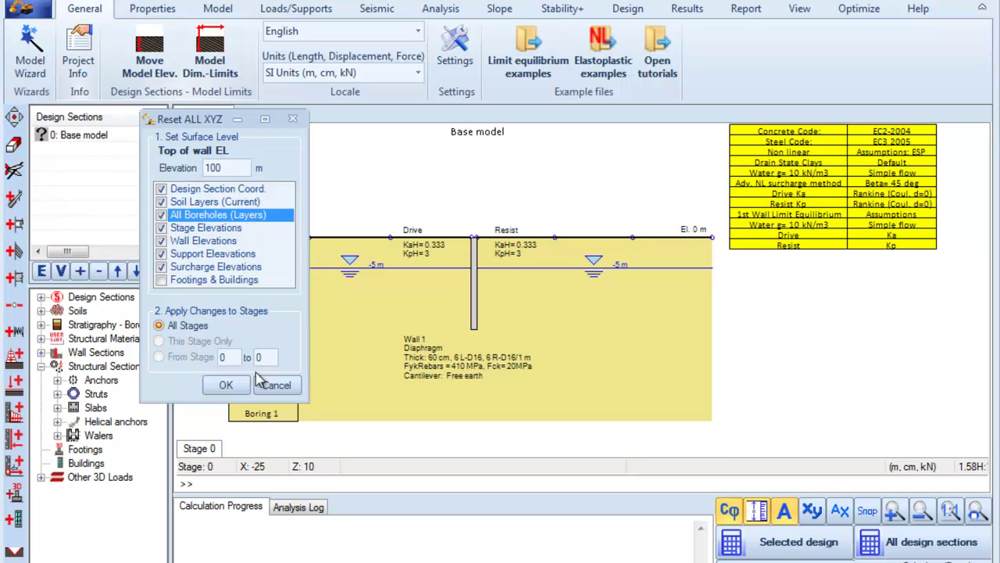
pyautogui.click(221, 385)
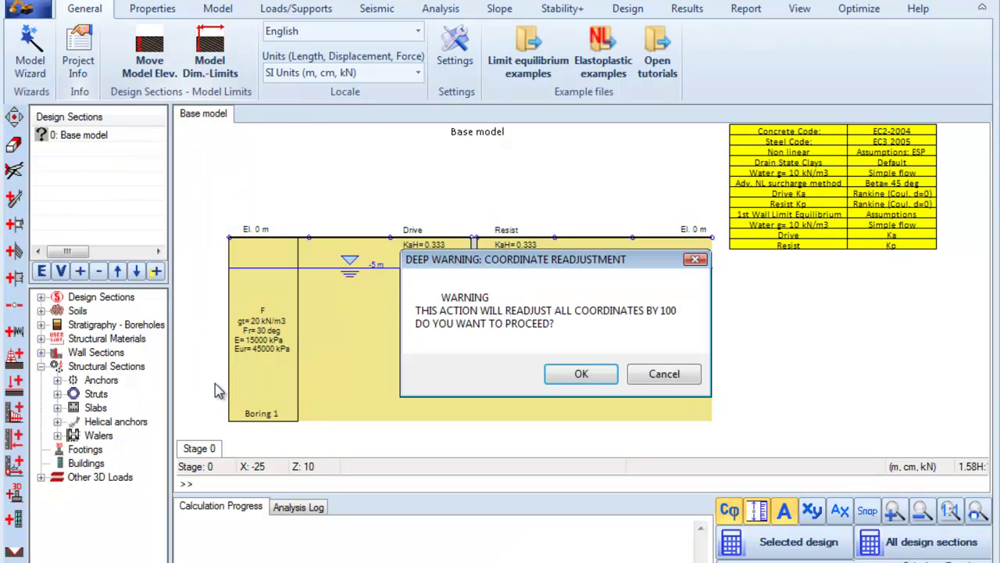
pyautogui.click(579, 374)
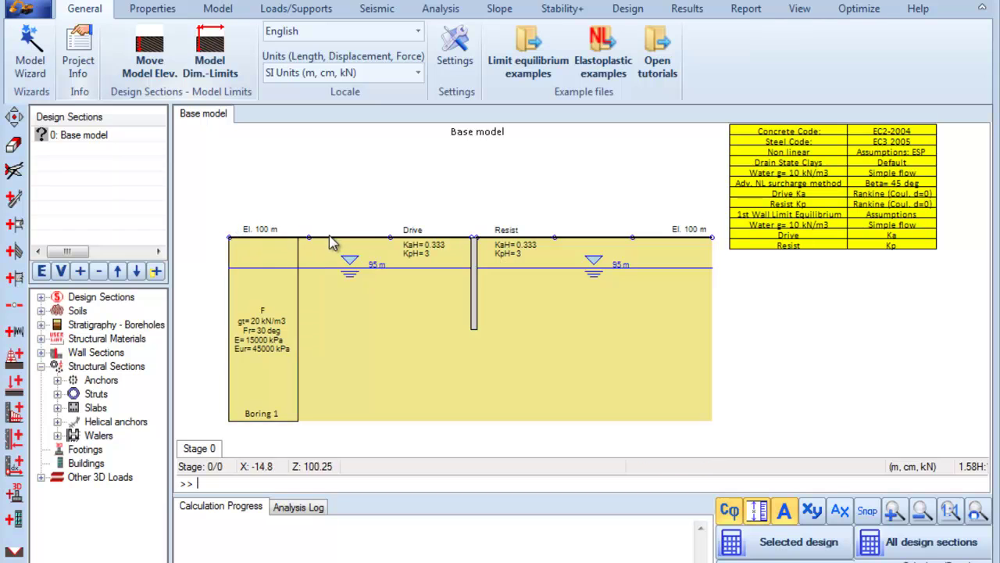
pyautogui.click(242, 228)
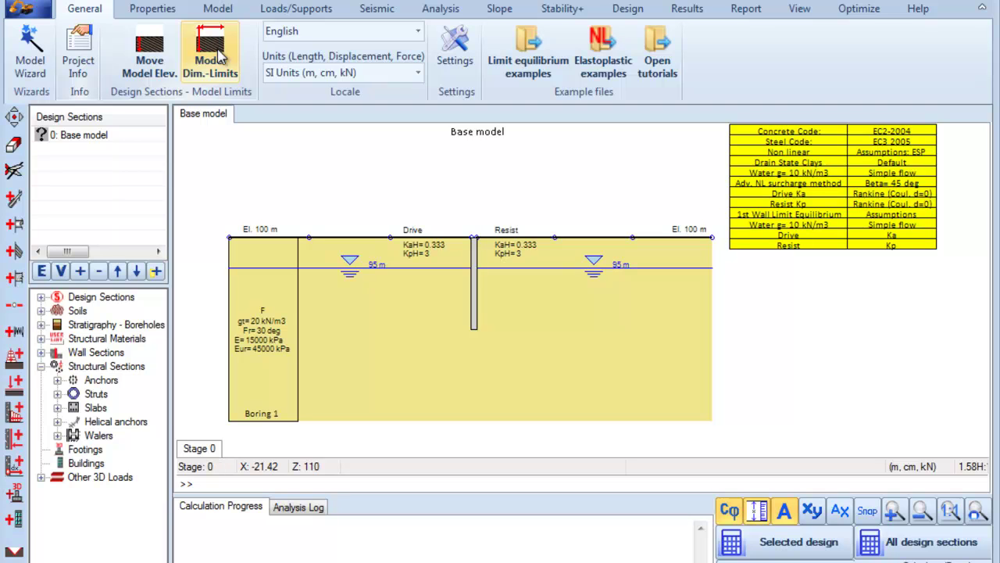
# - Set the base model's limits to -20 m left, 20 m right and 75 m bottom
pyautogui.click(222, 57)
pyautogui.click(236, 265)
pyautogui.moveTo(237, 265); pyautogui.dragTo(230, 266)
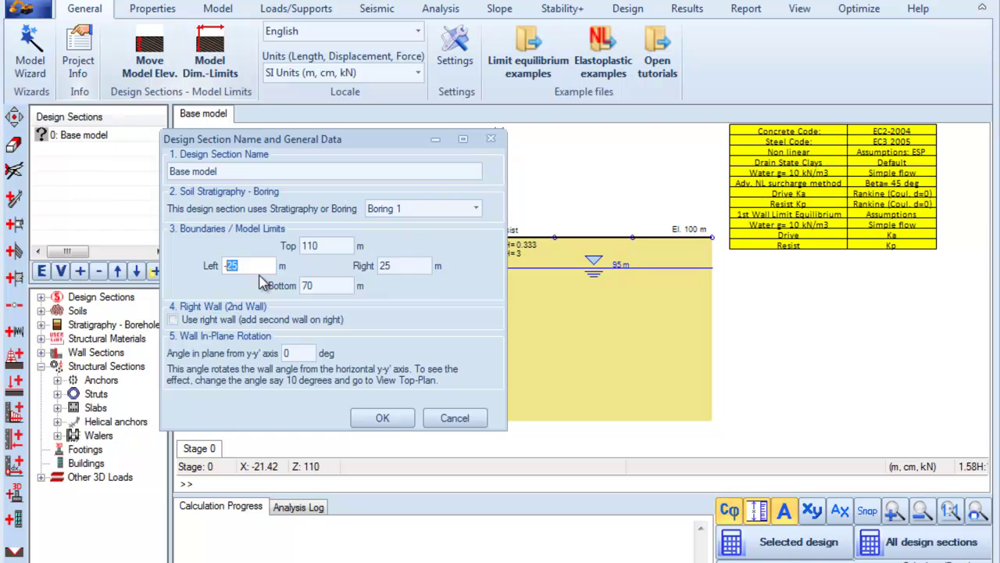
pyautogui.write('-20')
pyautogui.click(394, 266)
pyautogui.moveTo(393, 266); pyautogui.dragTo(294, 286)
pyautogui.write('20')
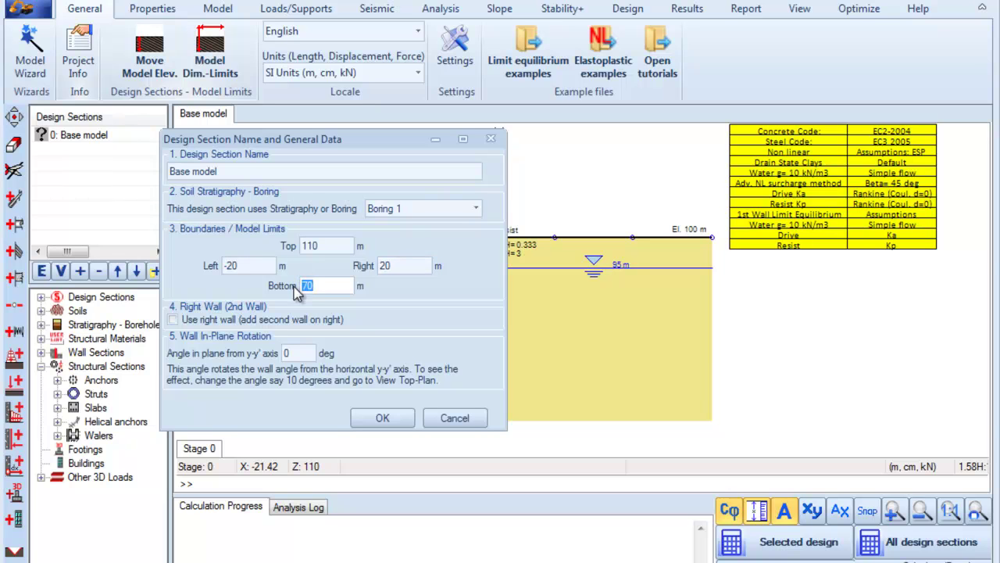
pyautogui.write('75')
pyautogui.click(382, 418)
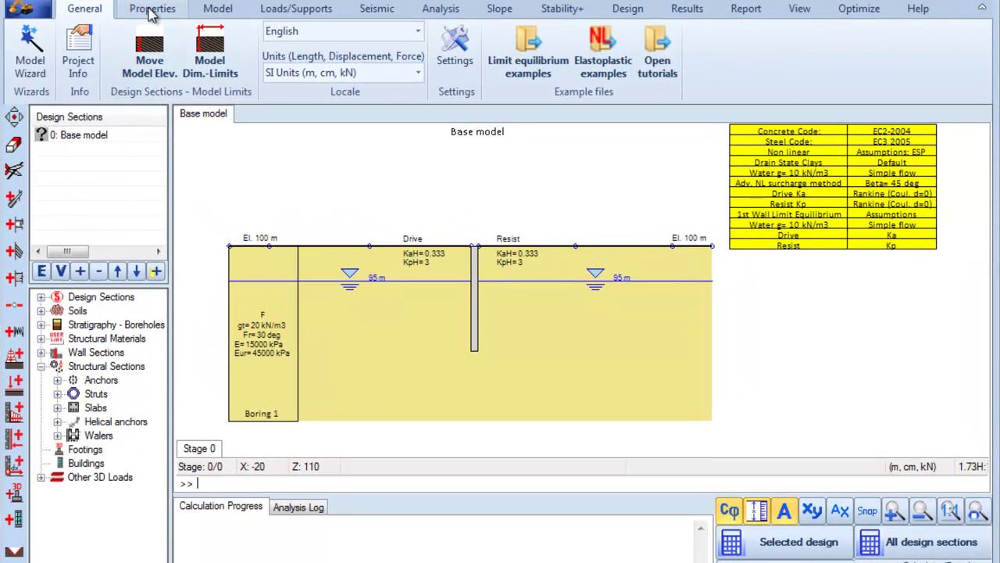
# - Open the soil type data and review the general properties of soils O1, S1, O2 and F
pyautogui.click(163, 17)
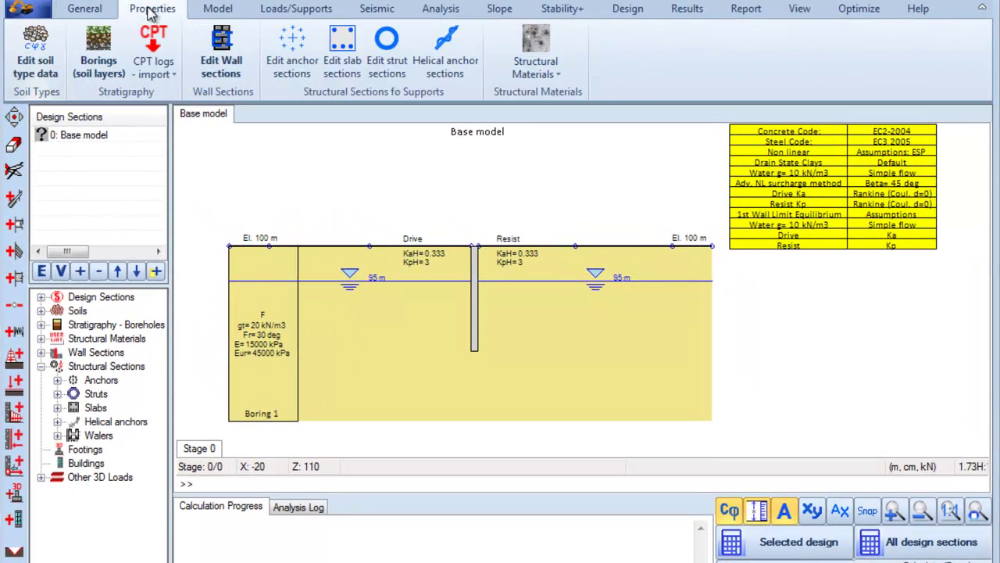
pyautogui.click(43, 47)
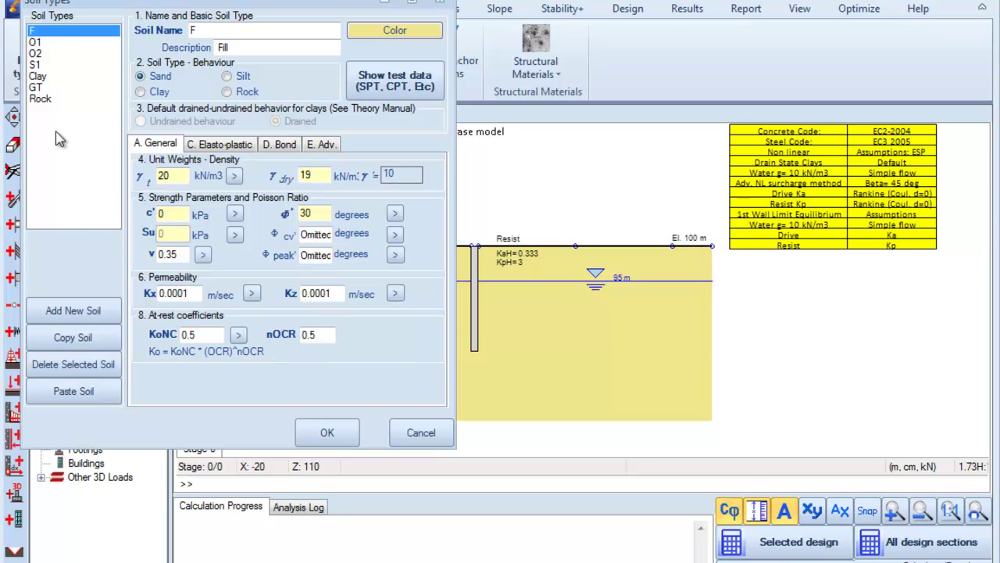
pyautogui.click(52, 43)
pyautogui.click(44, 65)
pyautogui.click(44, 54)
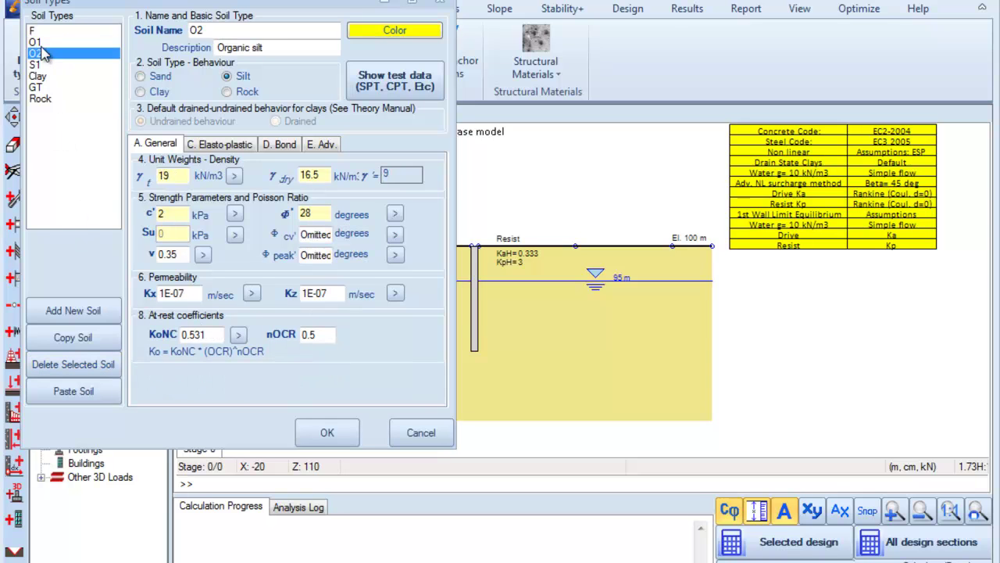
pyautogui.click(45, 42)
pyautogui.click(44, 31)
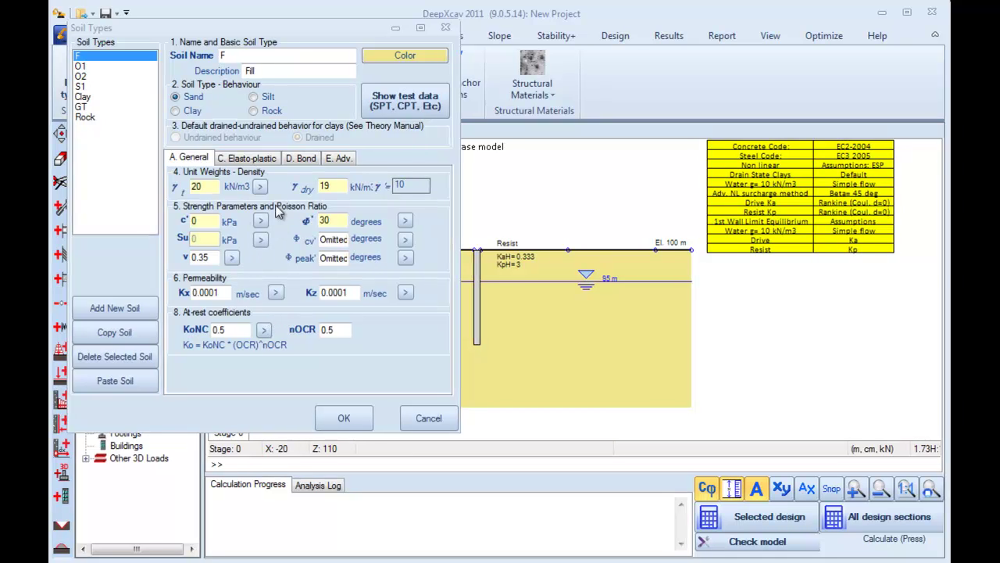
# - Examine soil F's elasto-plastic and bond parameters and show its test data
pyautogui.click(254, 159)
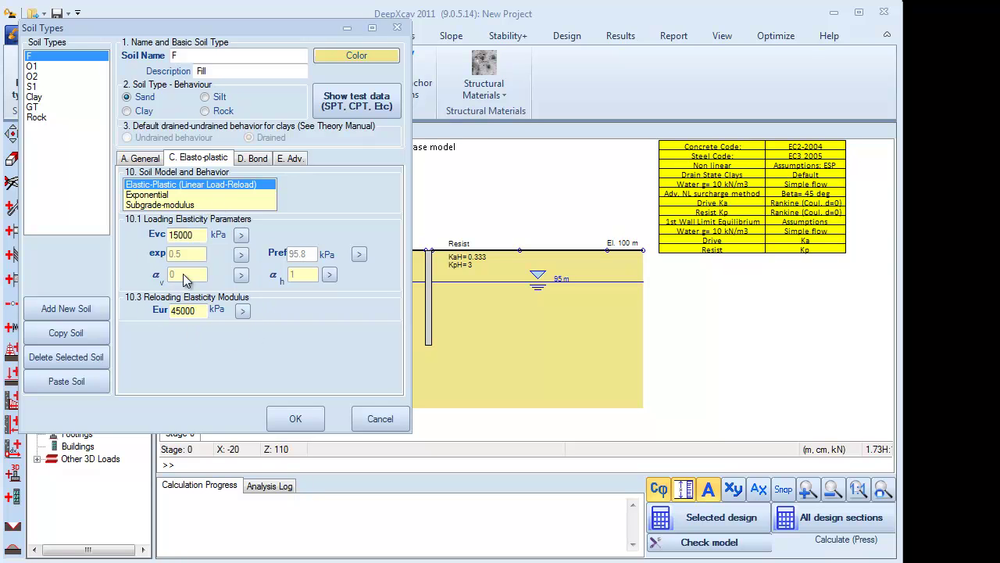
pyautogui.click(255, 159)
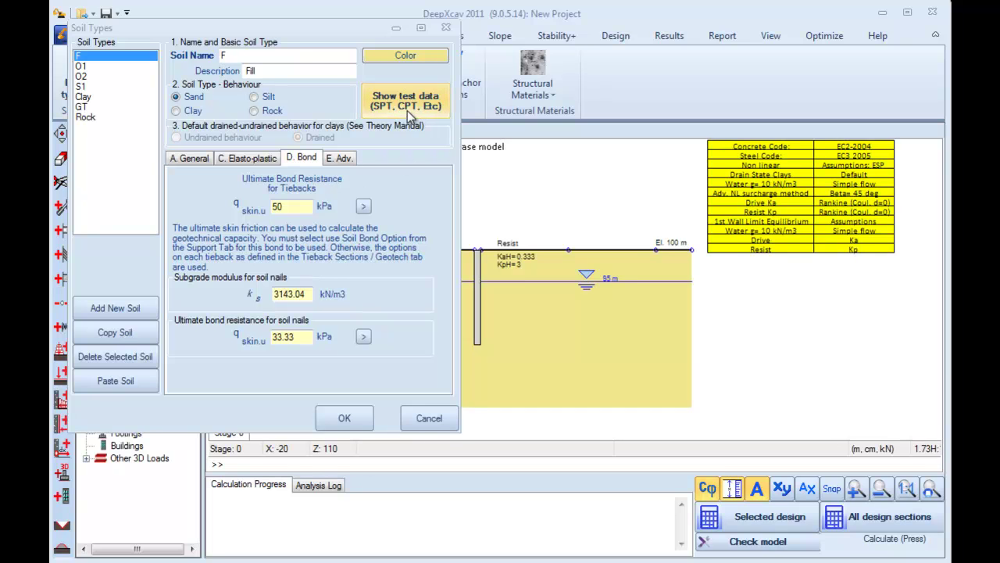
pyautogui.click(408, 110)
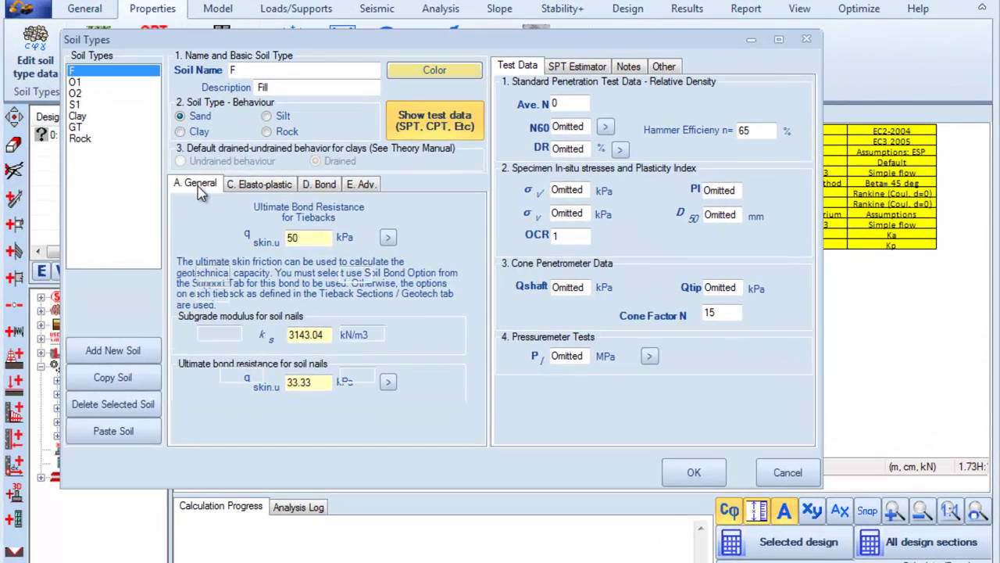
# - Set soil F's total unit weight to 21 kN/m3 and its ultimate tieback bond resistance to 120 kPa
pyautogui.click(227, 194)
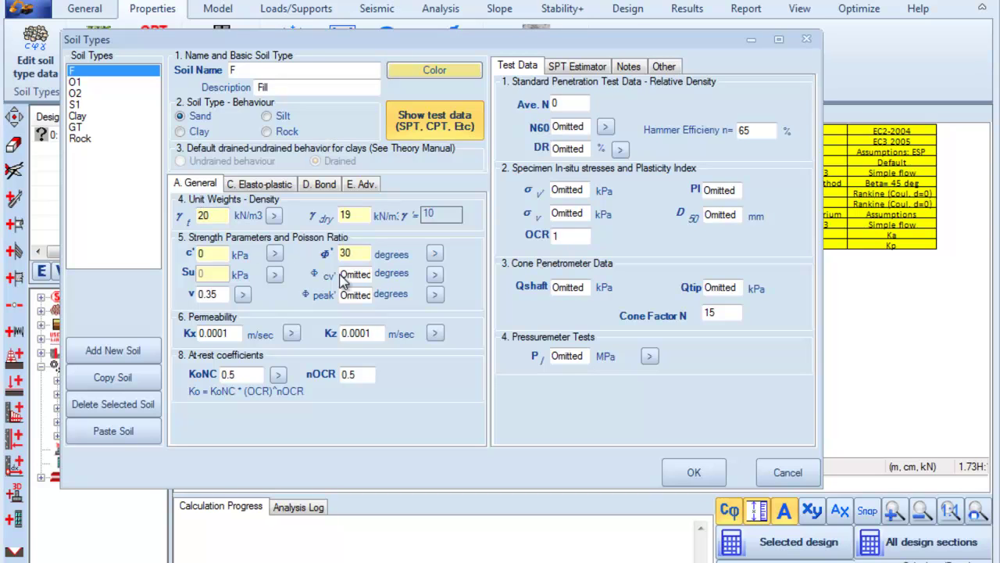
pyautogui.doubleClick(219, 213)
pyautogui.write('21')
pyautogui.click(321, 192)
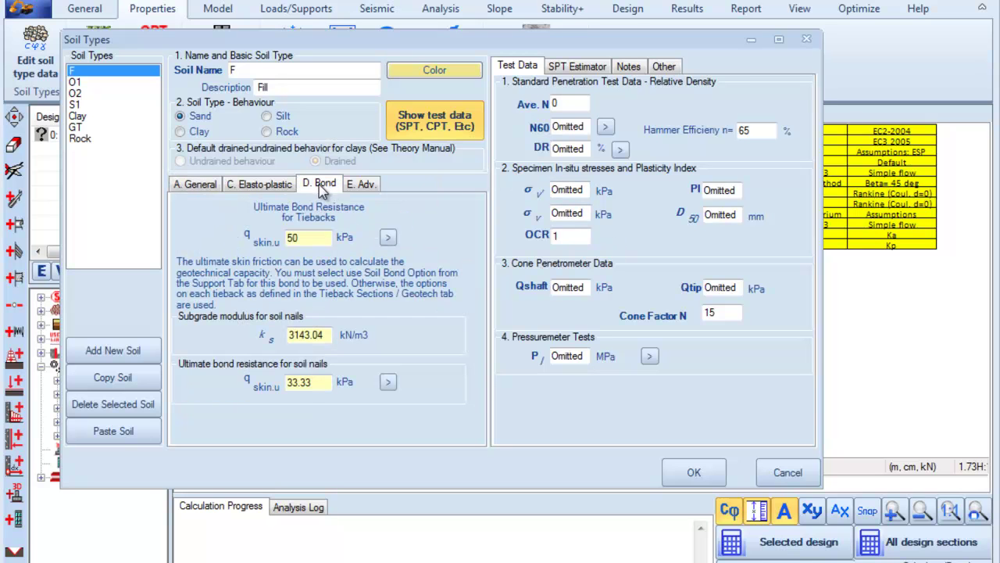
pyautogui.doubleClick(305, 237)
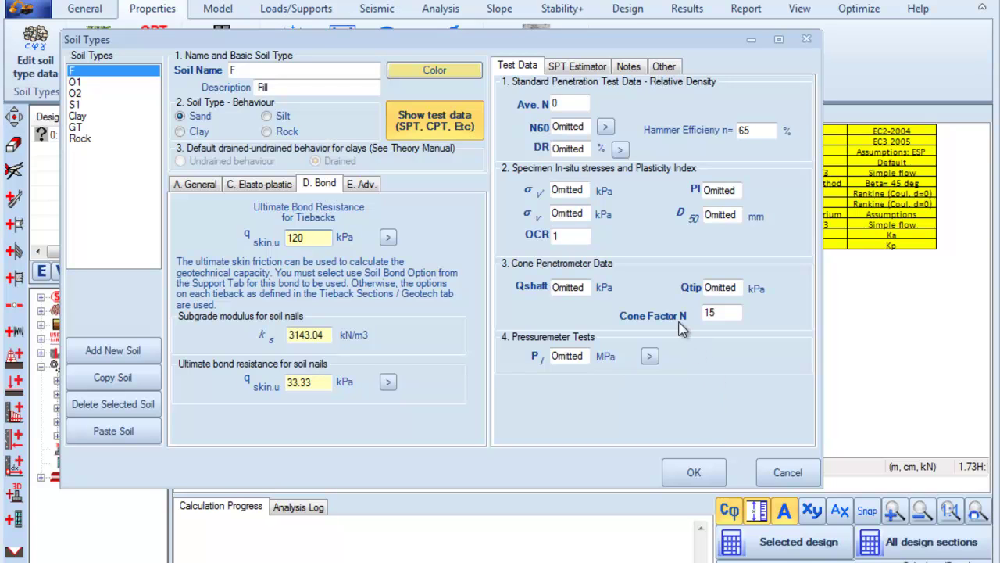
pyautogui.click(698, 471)
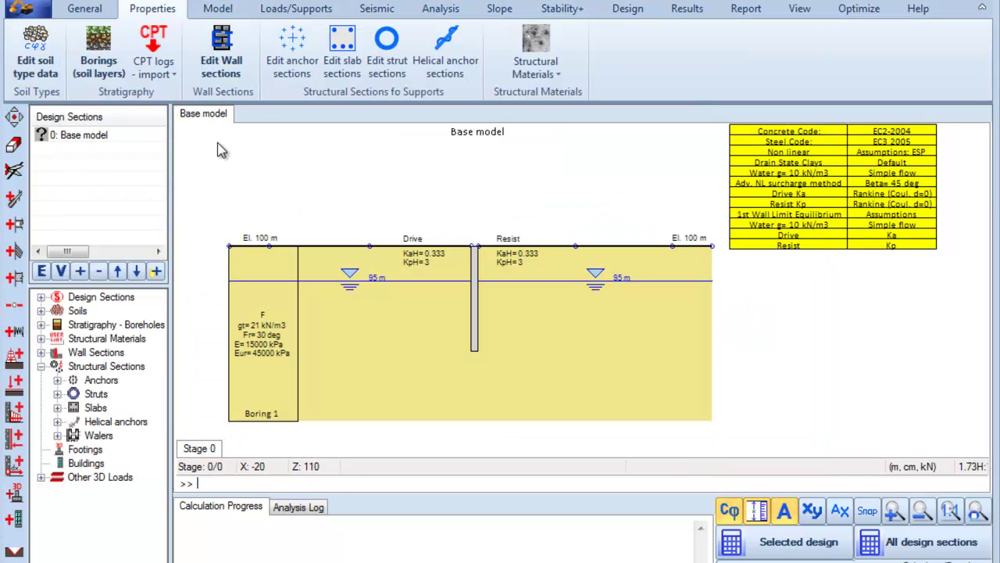
# - Add a second layer to Boring 1 with a top elevation of 80 m and soil type S1
pyautogui.click(104, 52)
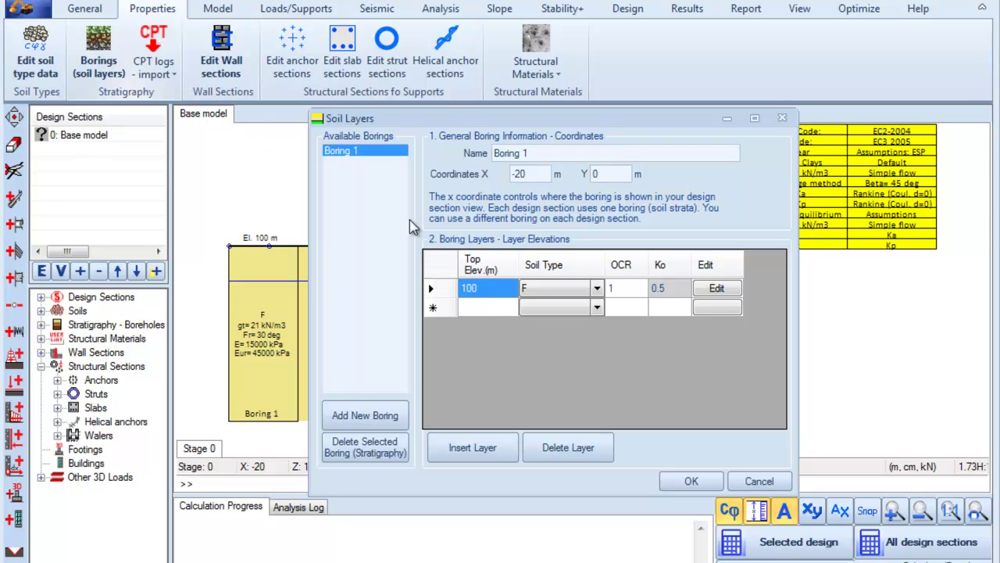
pyautogui.click(487, 308)
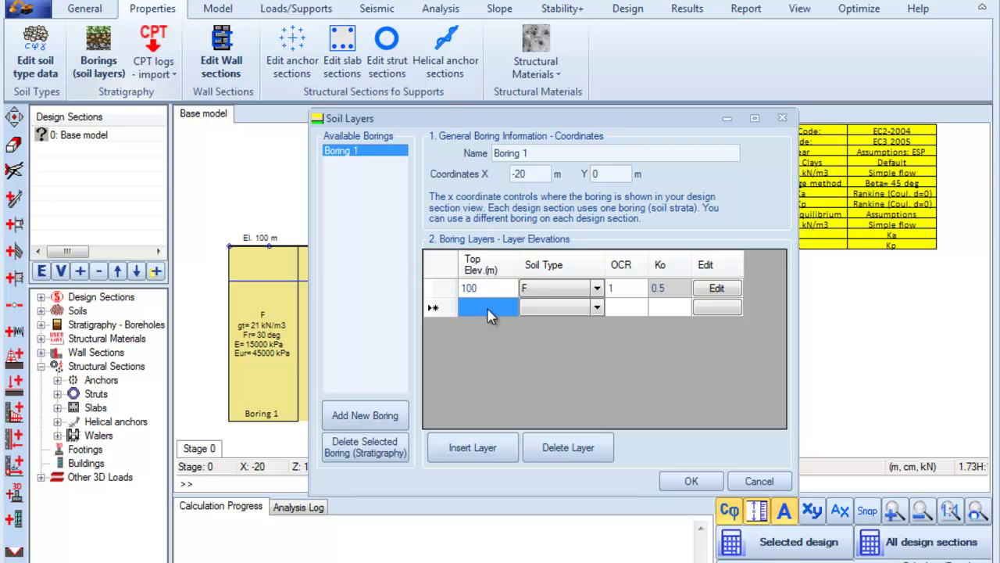
pyautogui.write('80')
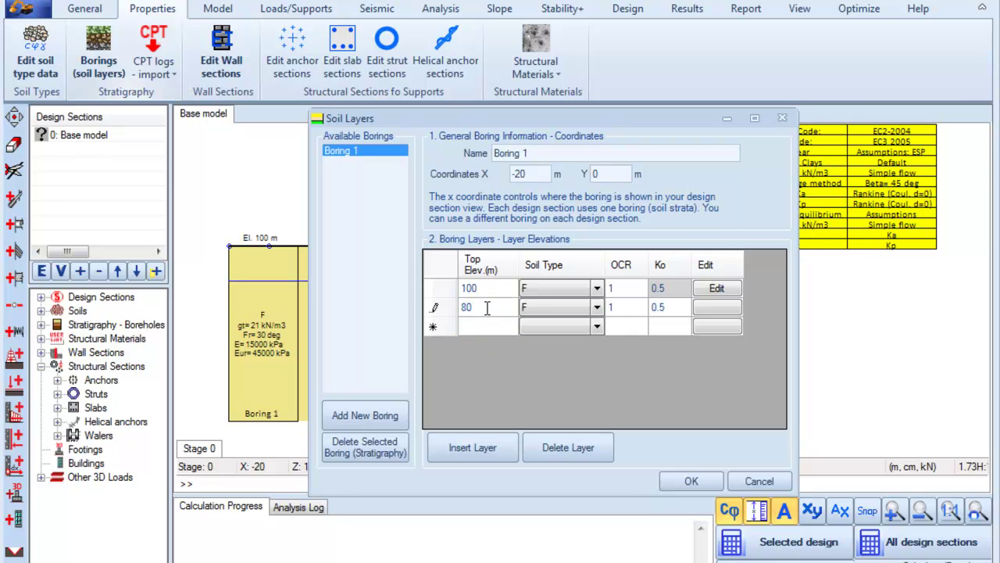
pyautogui.click(595, 311)
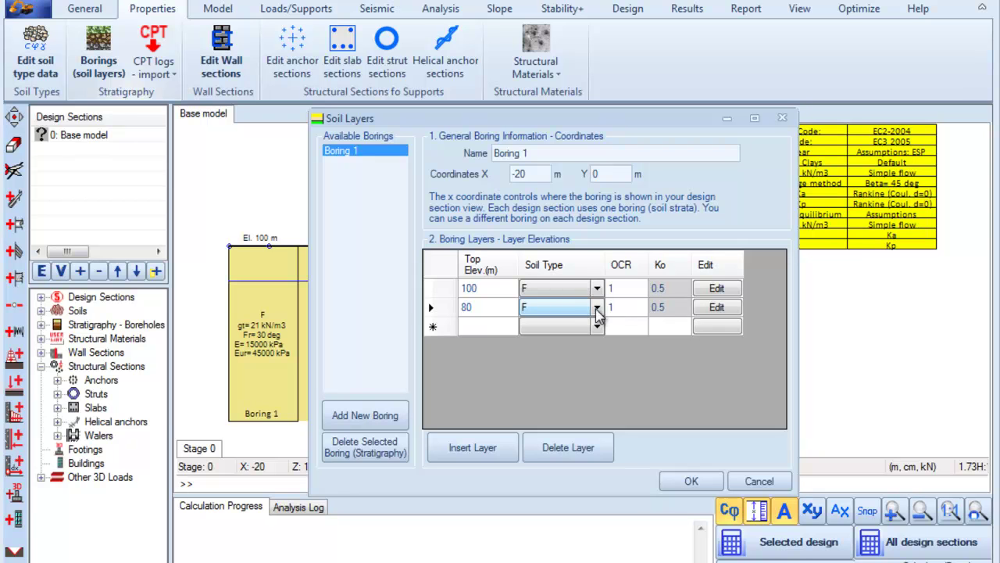
pyautogui.click(596, 308)
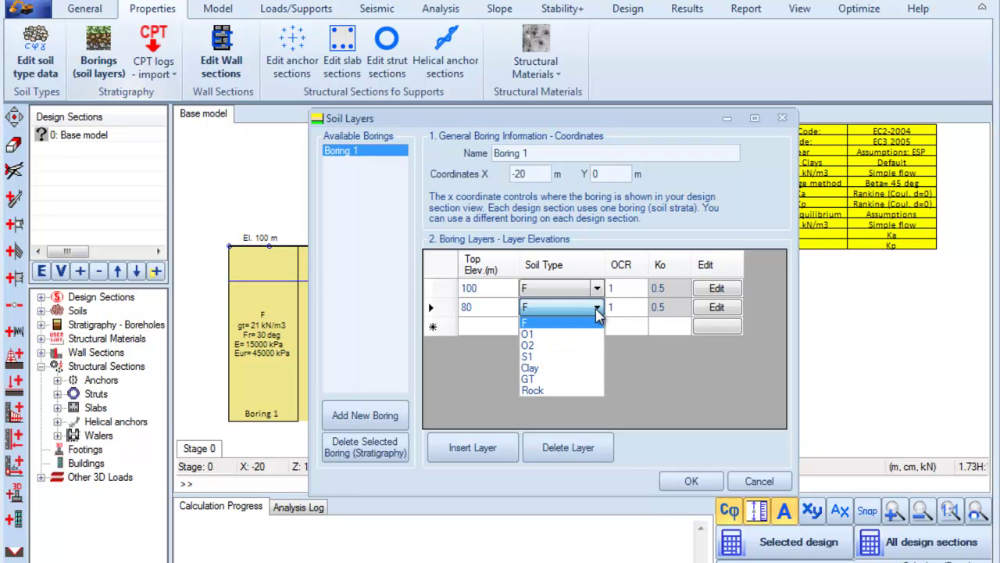
pyautogui.click(534, 357)
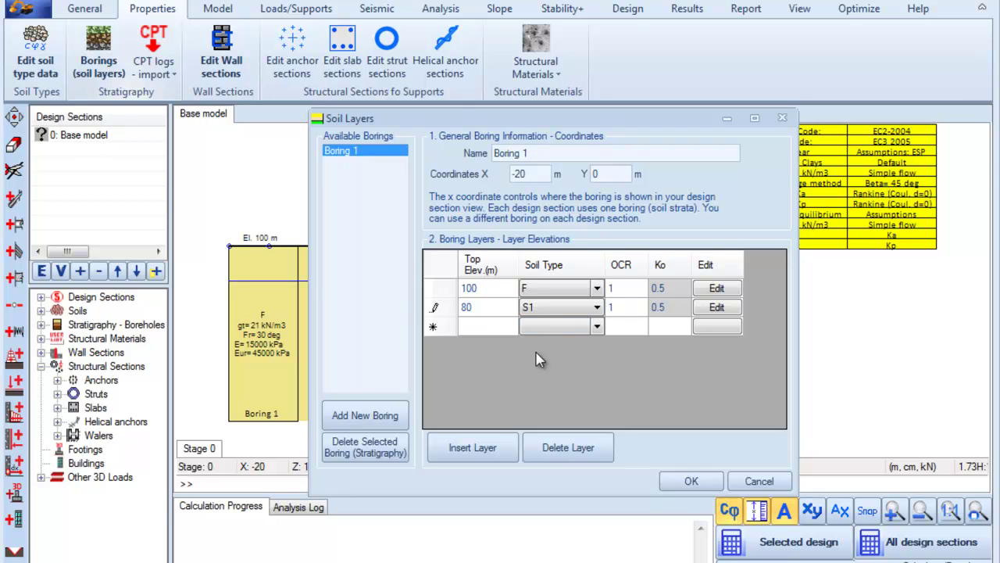
pyautogui.click(689, 481)
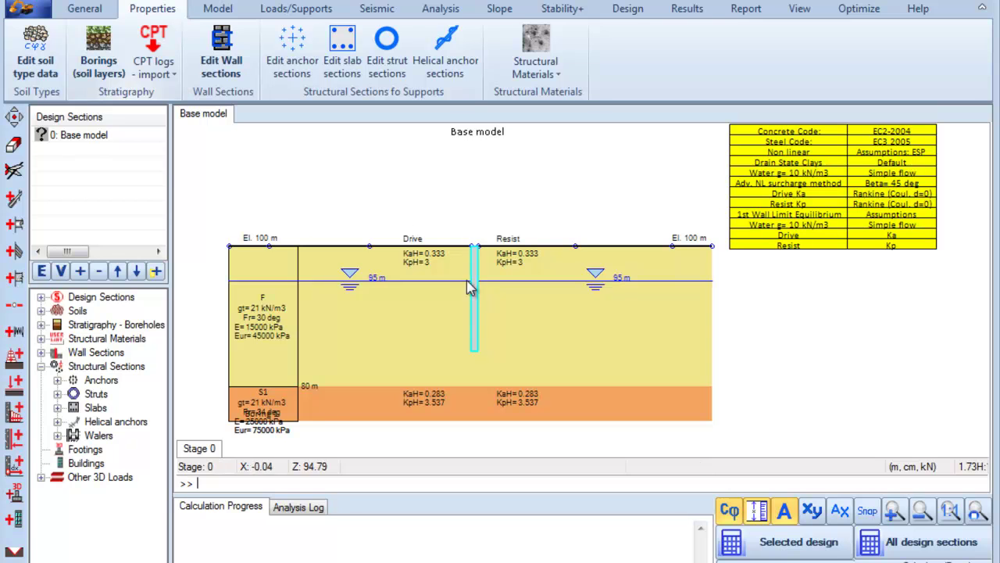
# - Change wall section Wall 1 to a steel sheet pile wall using the AZ 19 sheet pile section
pyautogui.click(224, 66)
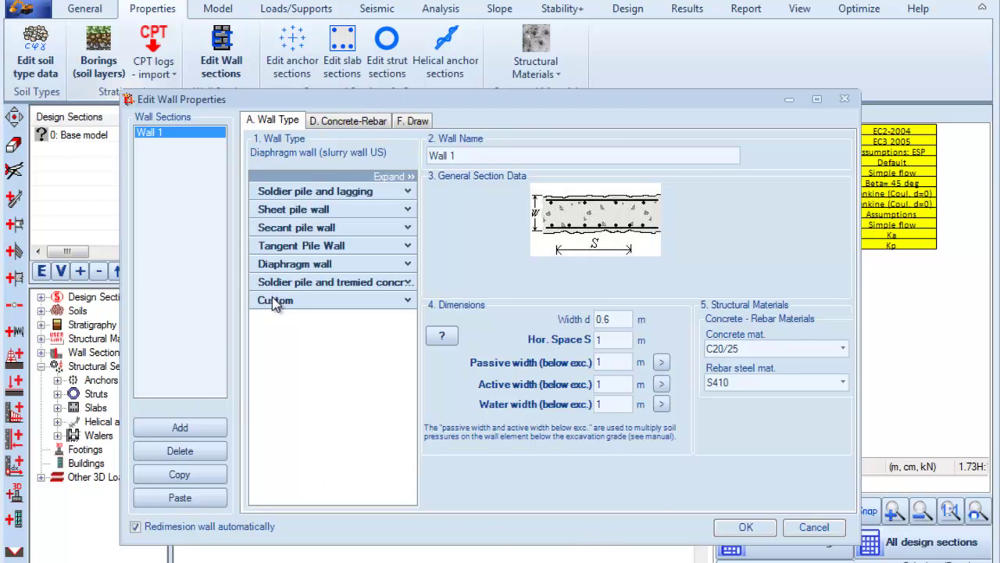
pyautogui.click(407, 210)
pyautogui.click(330, 266)
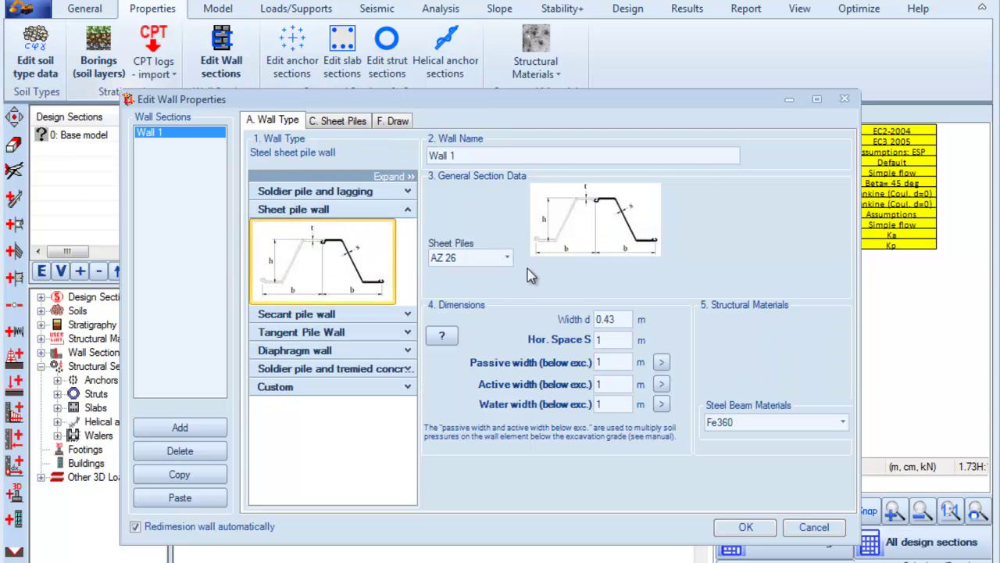
pyautogui.click(507, 258)
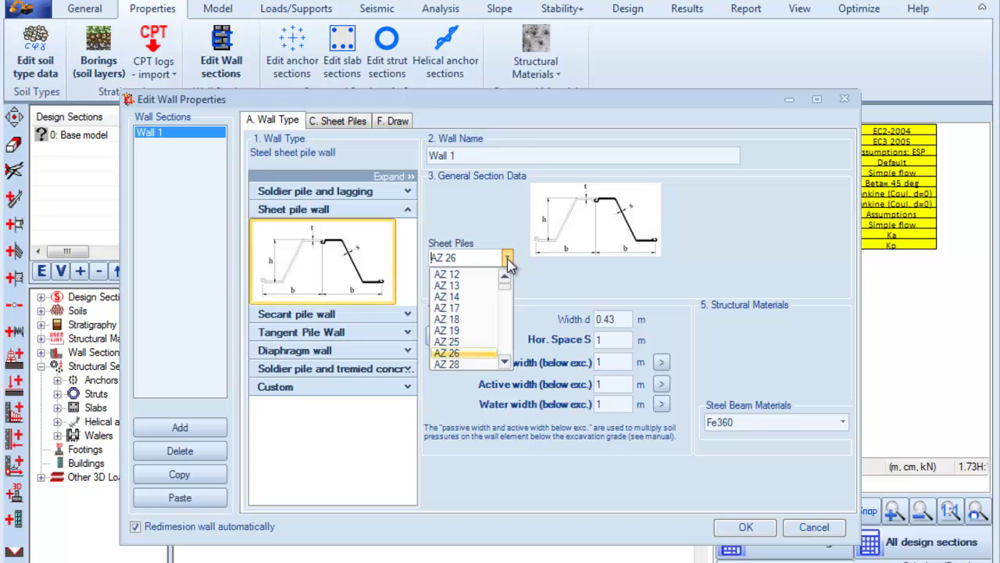
pyautogui.click(458, 332)
pyautogui.click(565, 366)
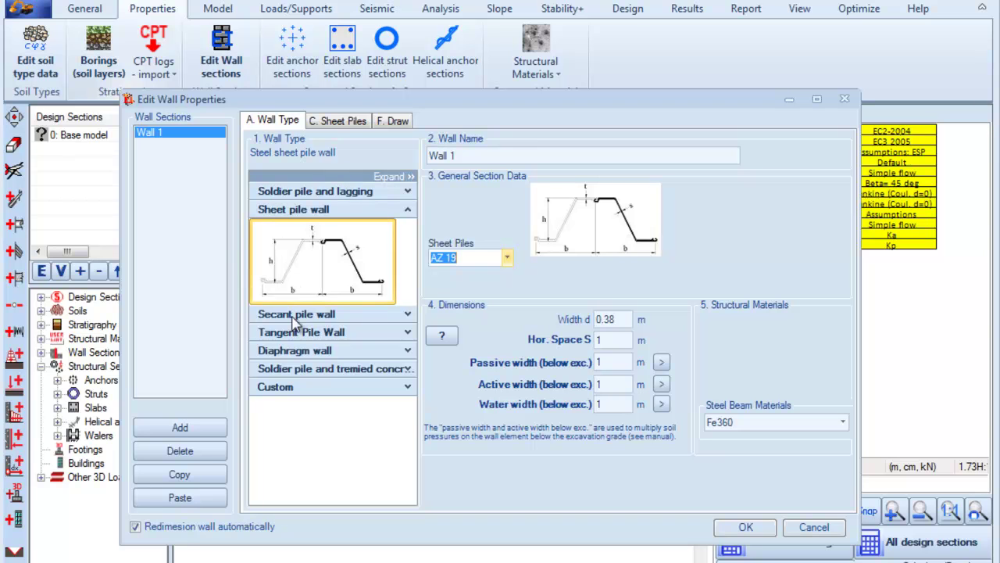
# - Look over the secant pile, tangent pile and custom wall types, and accept the sheet pile wall properties
pyautogui.click(407, 314)
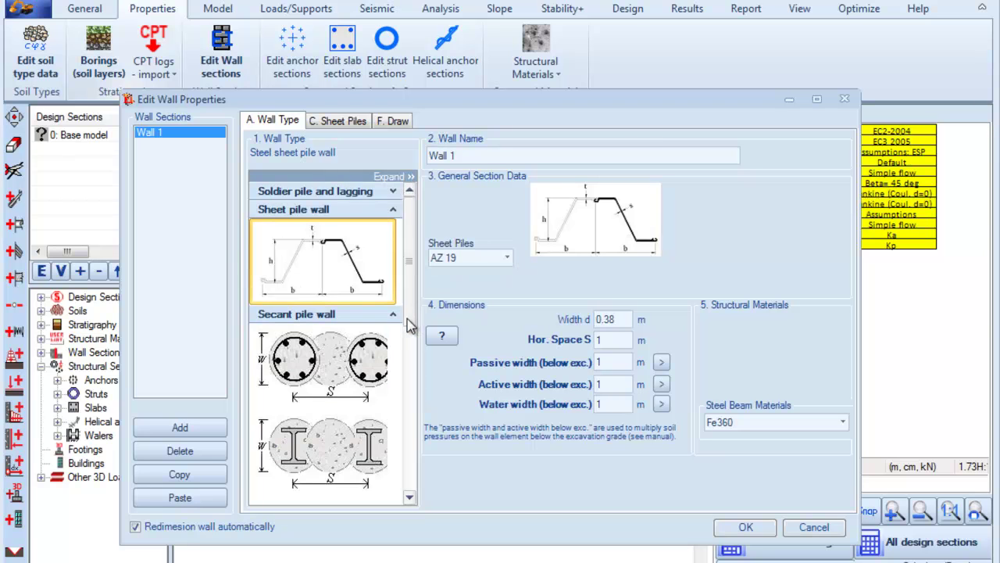
pyautogui.click(398, 315)
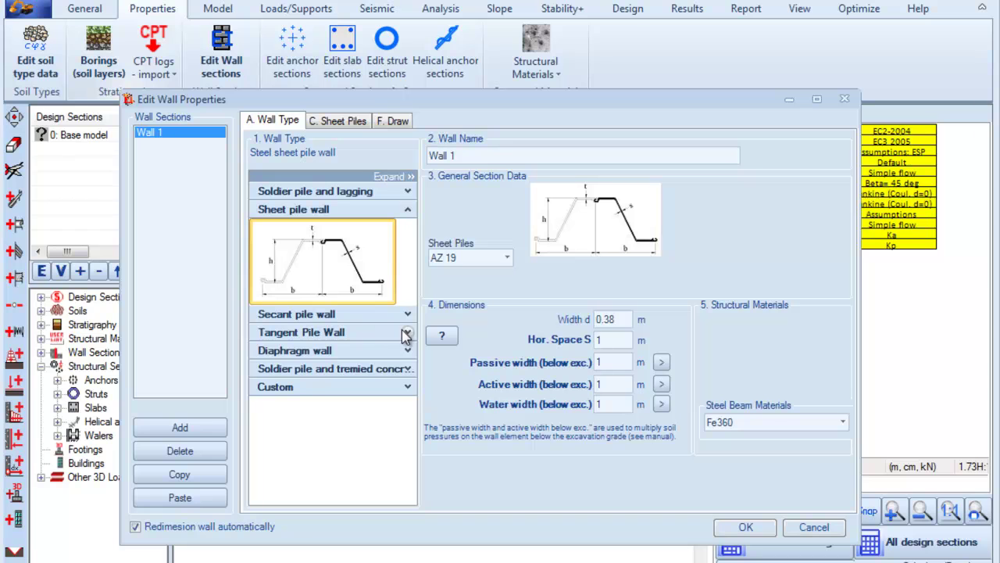
pyautogui.click(402, 333)
pyautogui.click(392, 335)
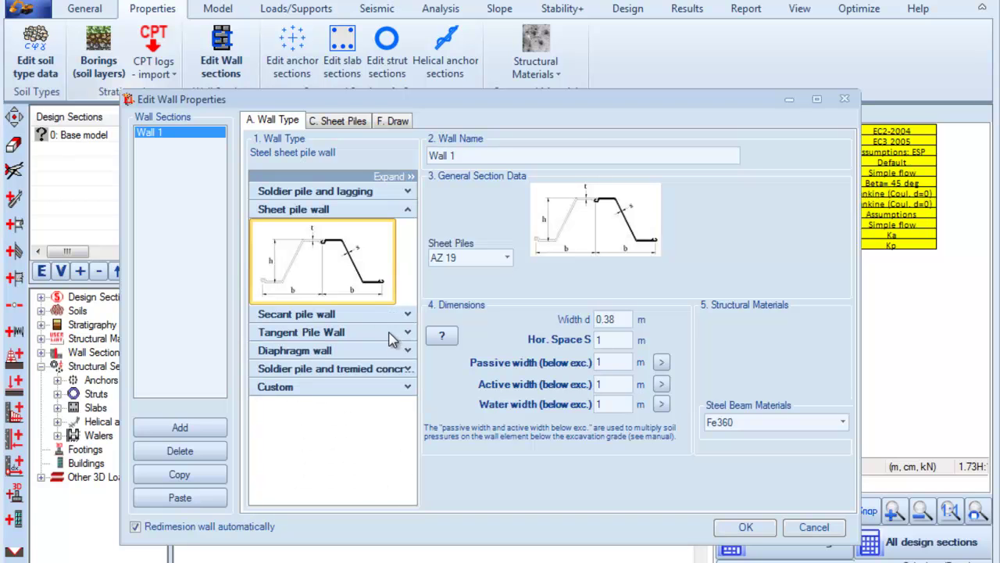
pyautogui.click(407, 386)
pyautogui.click(407, 386)
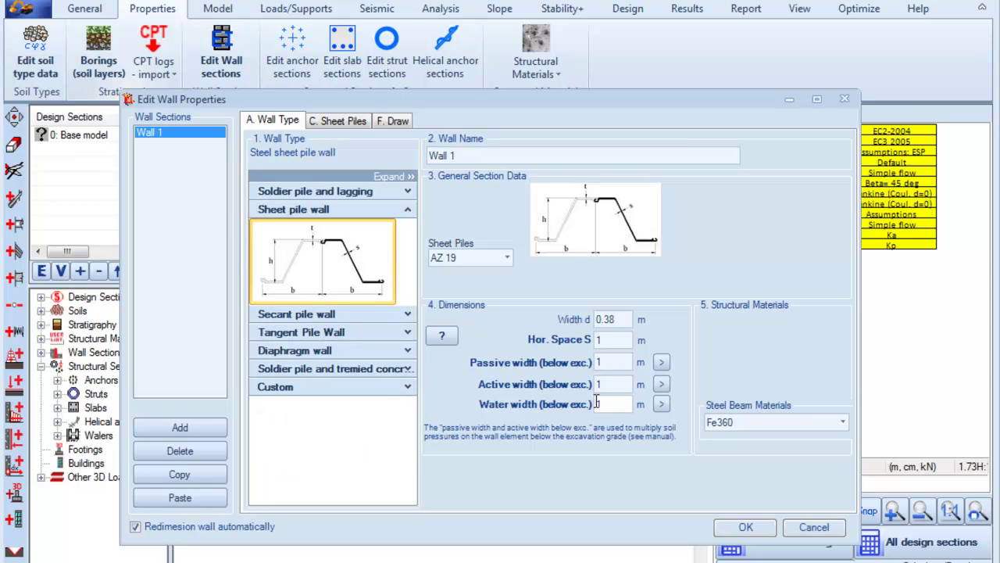
pyautogui.click(746, 527)
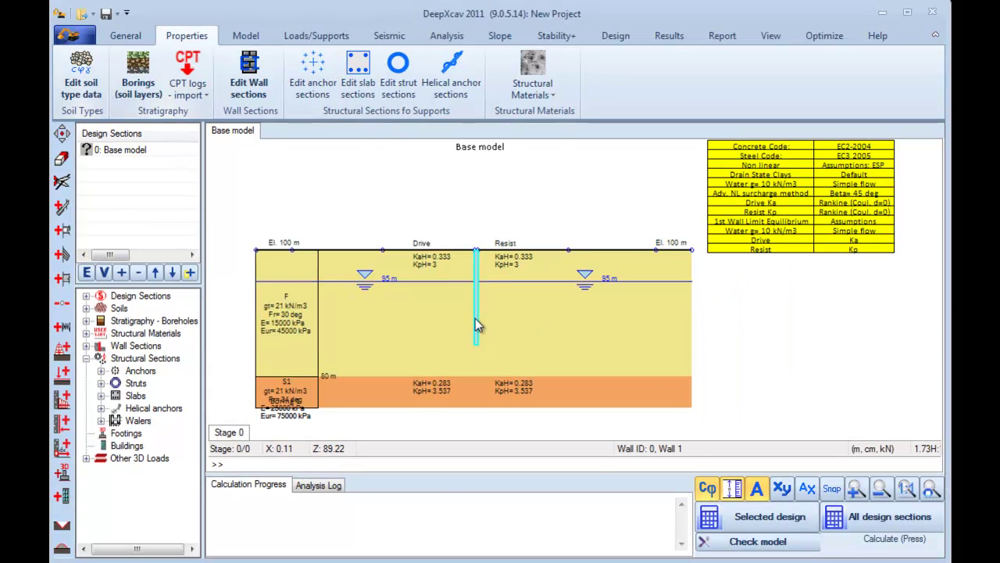
# - Set the depth of the wall in the base model to 19 m
pyautogui.doubleClick(476, 320)
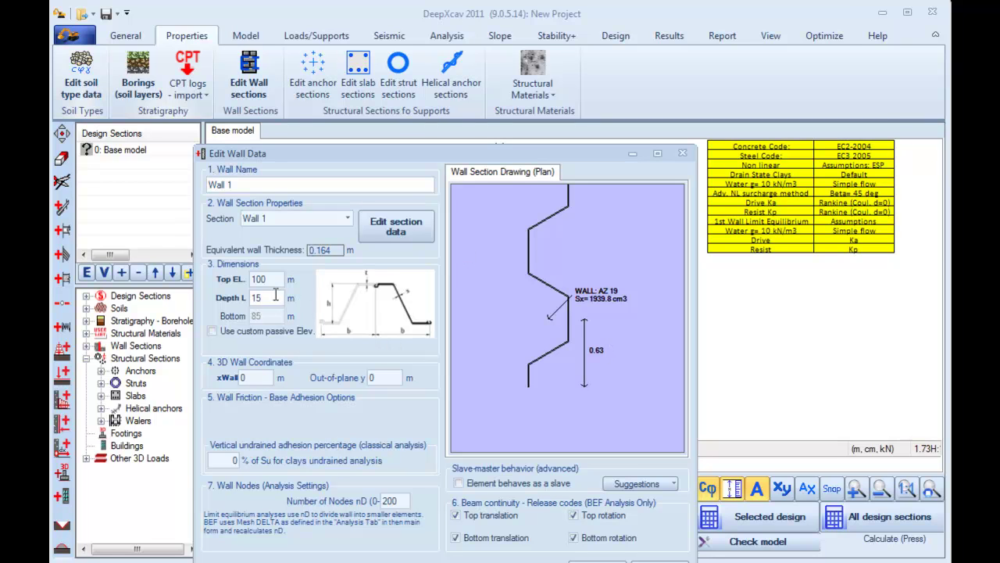
pyautogui.moveTo(269, 297); pyautogui.dragTo(234, 294)
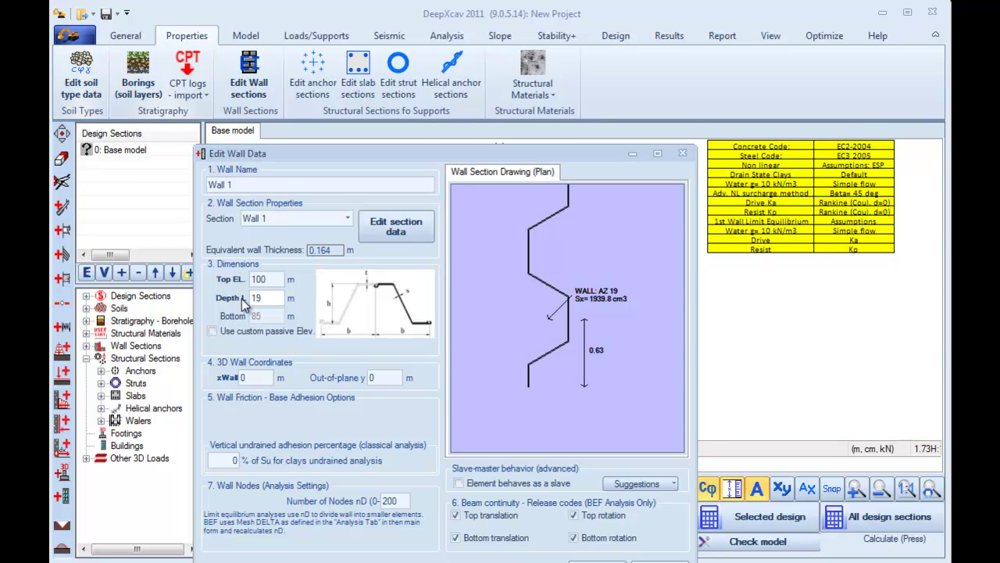
pyautogui.click(597, 561)
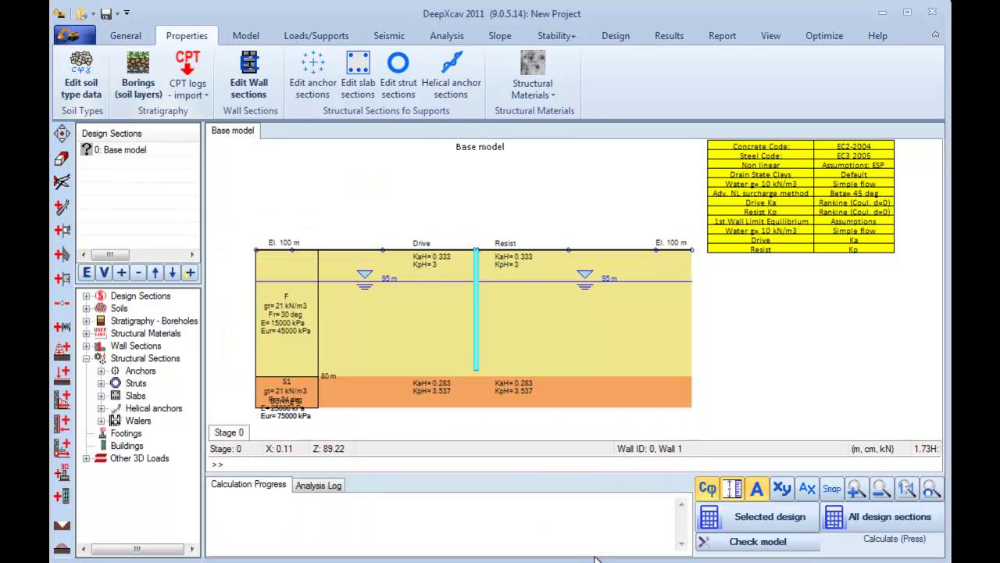